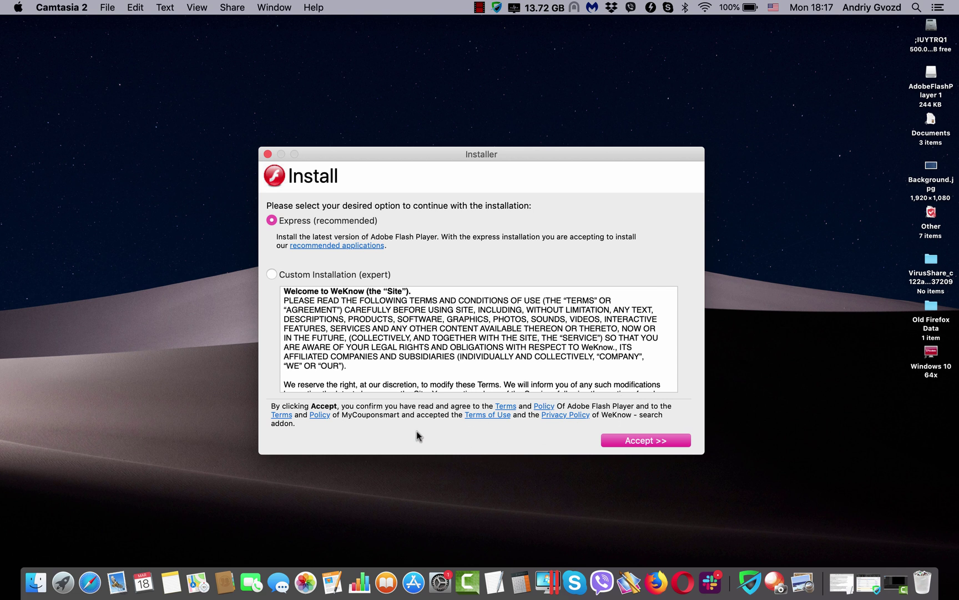
Step: Highlight the word 'MyCouponsmart' in the installer's consent paragraph
left_click_drag(342, 414, 404, 415)
left_click(403, 414)
left_click_drag(343, 410, 399, 410)
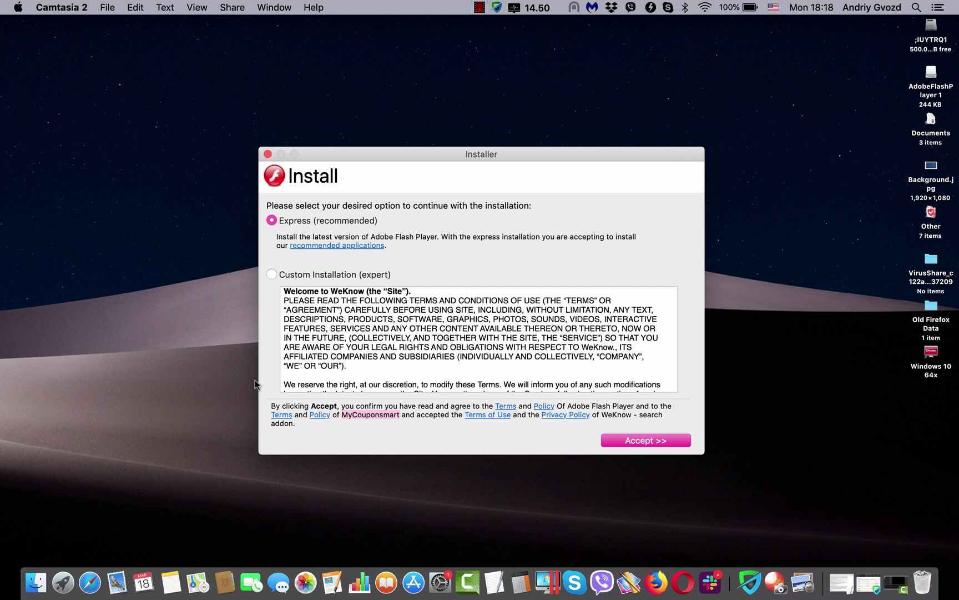
Step: Switch to Custom Installation to show the MyCouponsmart and WeKnow extras, then quit the installer
left_click(272, 274)
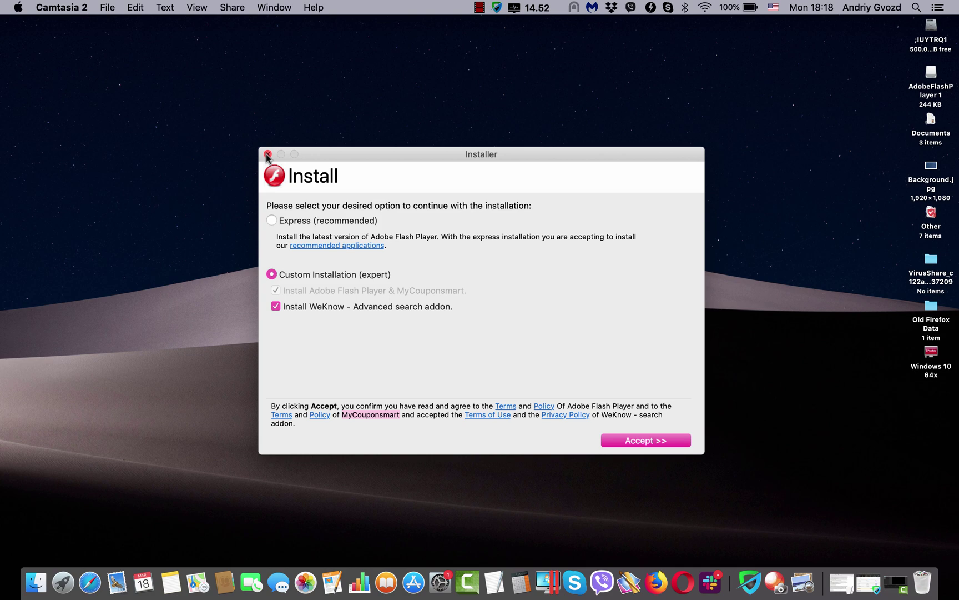
left_click(267, 154)
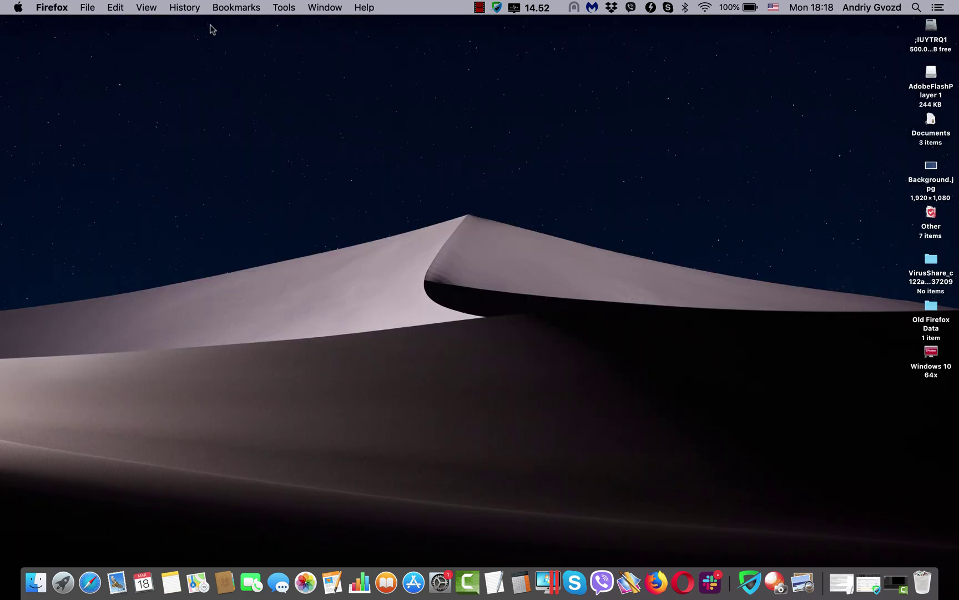
Step: Close the leftover Firefox window and show Applications in a new Finder window
left_click(327, 188)
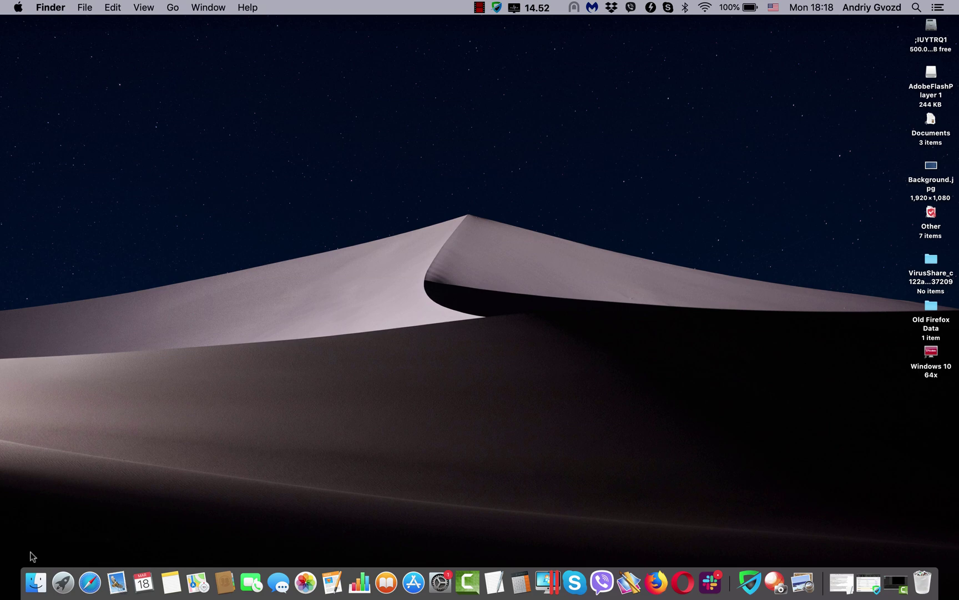
left_click(37, 583)
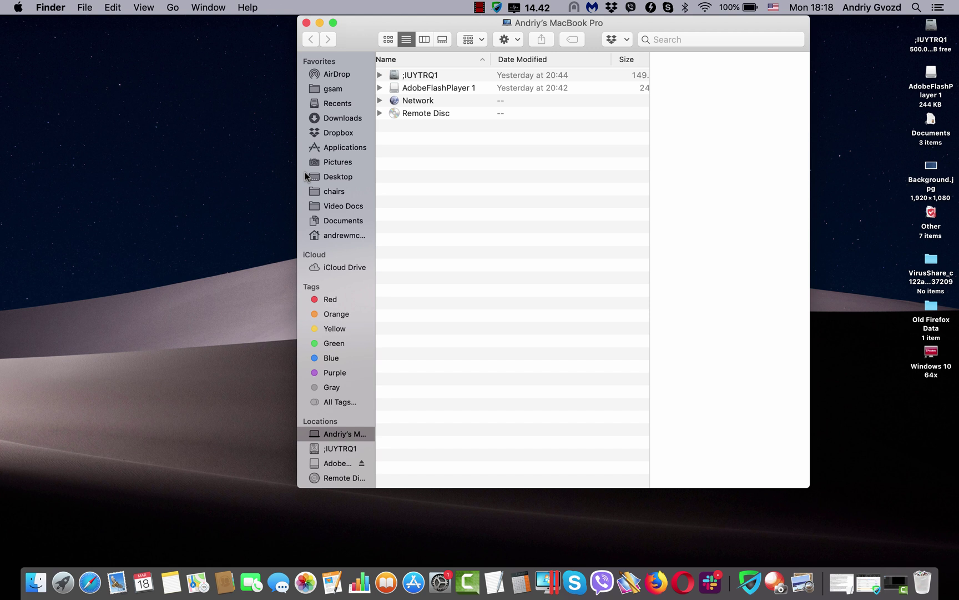
left_click(335, 148)
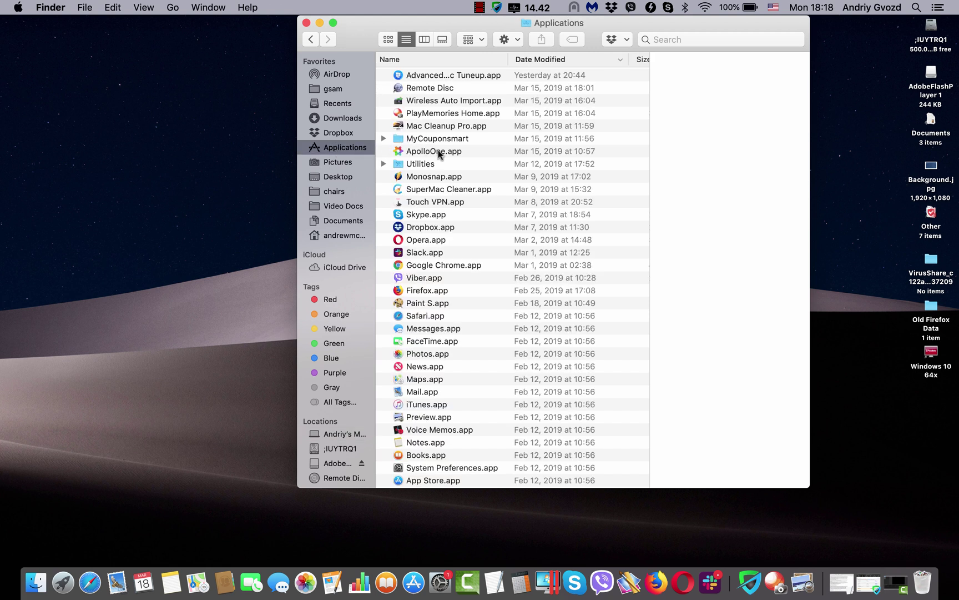
Step: Move the MyCouponsmart folder to the Trash, authorizing with the admin password
left_click(433, 140)
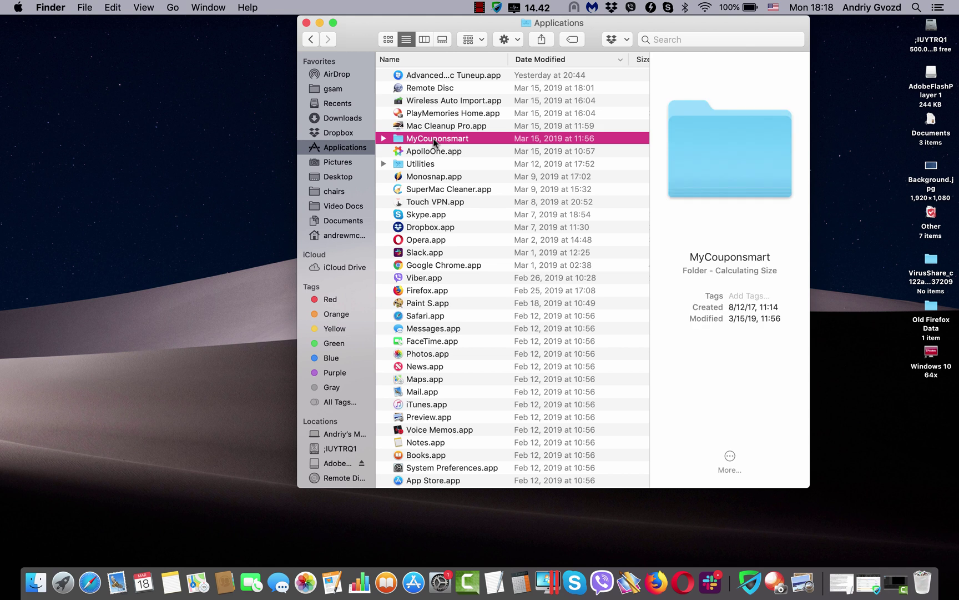
right_click(480, 142)
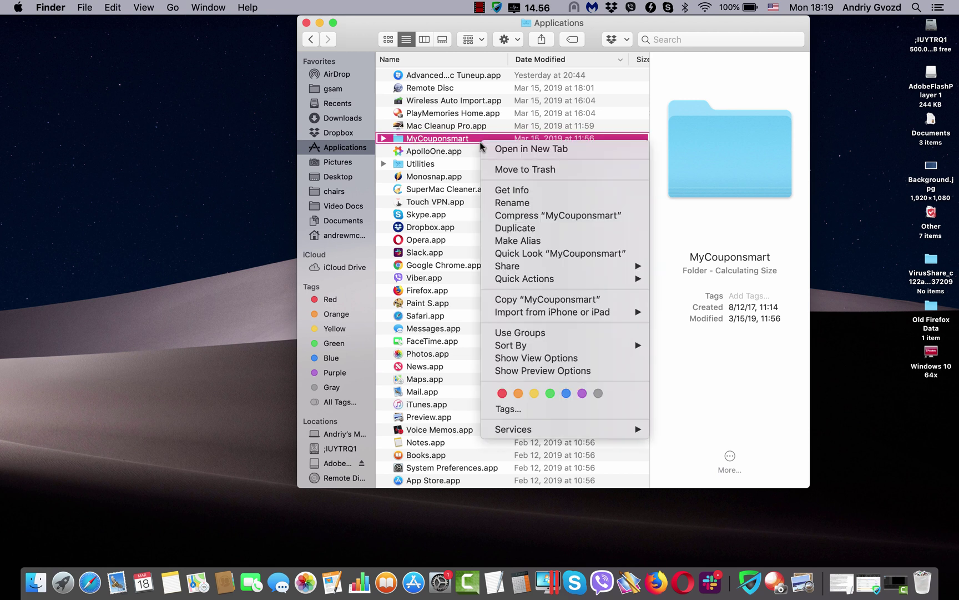
left_click(509, 166)
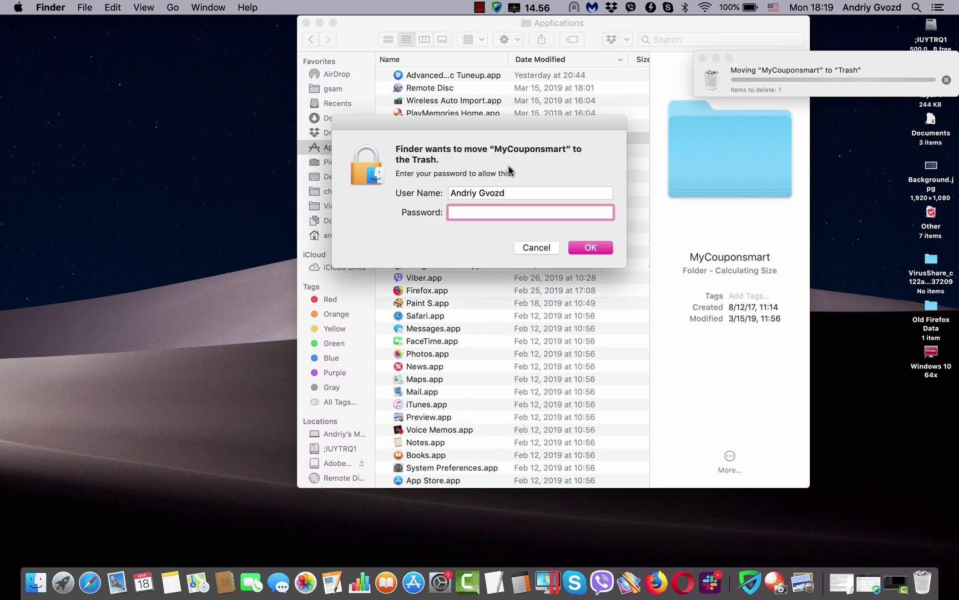
type("•••")
type("••")
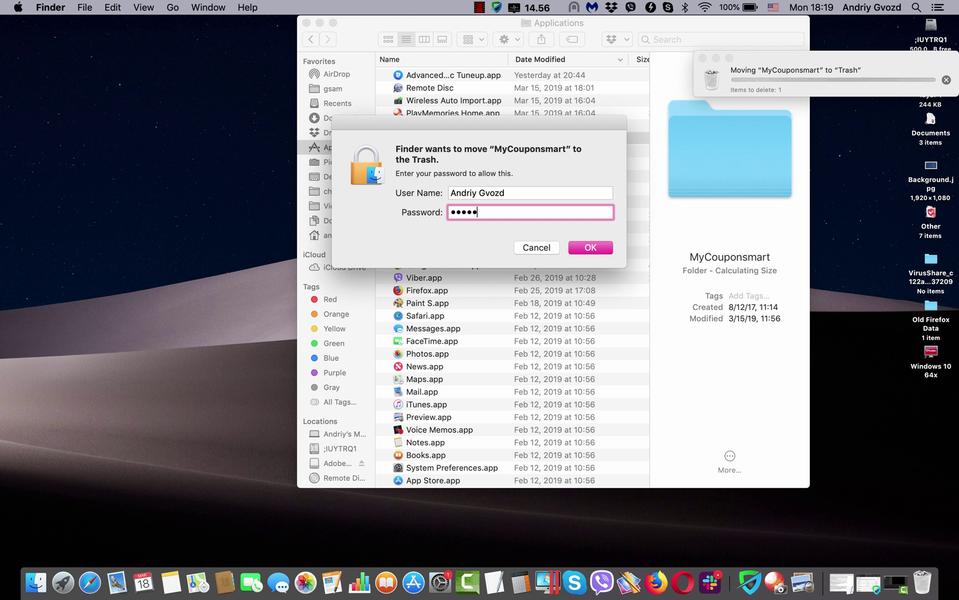
type("••••")
type("••••••")
type("••")
key("Return")
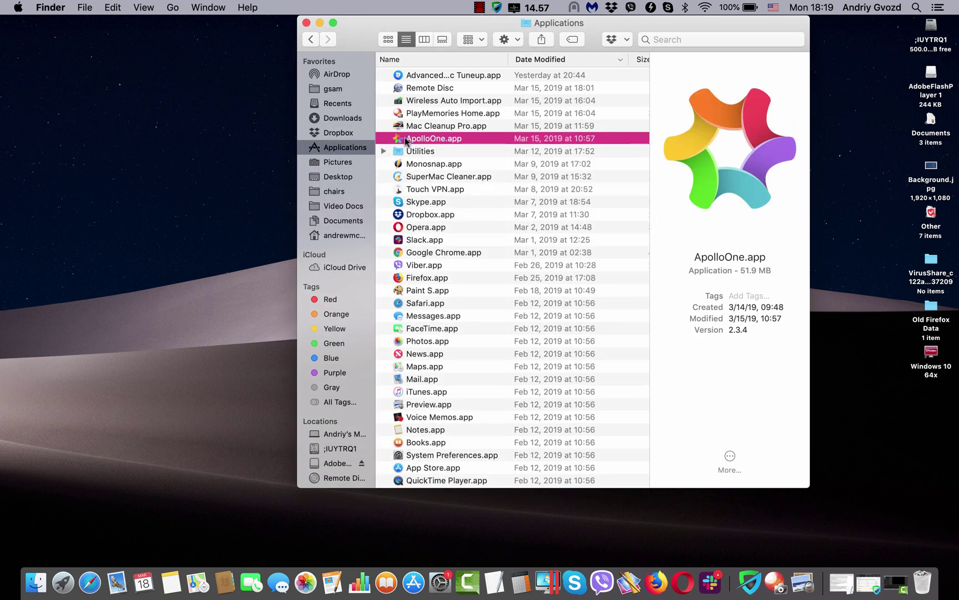
Step: Close the Applications window, then empty the Trash and confirm permanent erasure
left_click(306, 23)
left_click(919, 584)
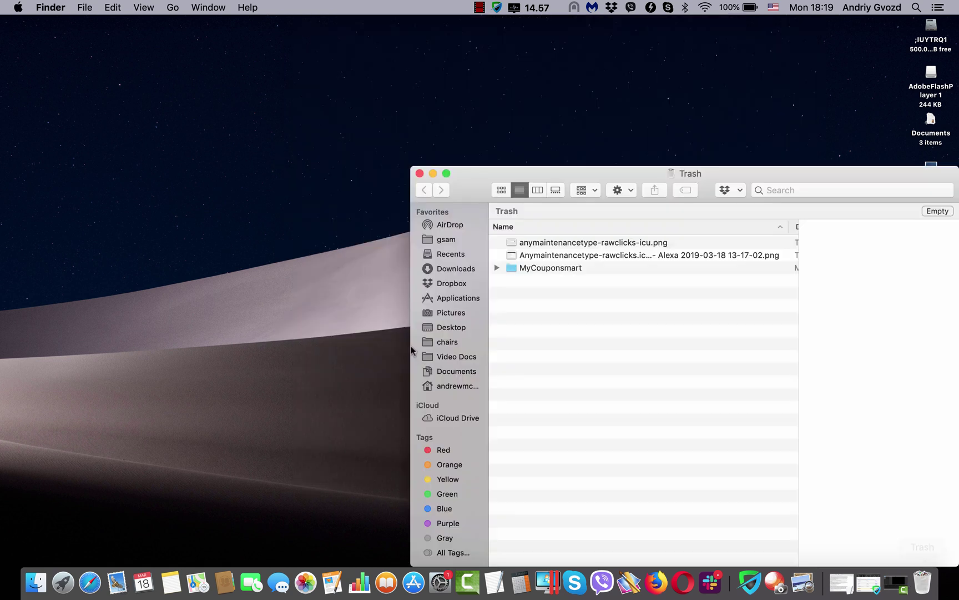
right_click(565, 368)
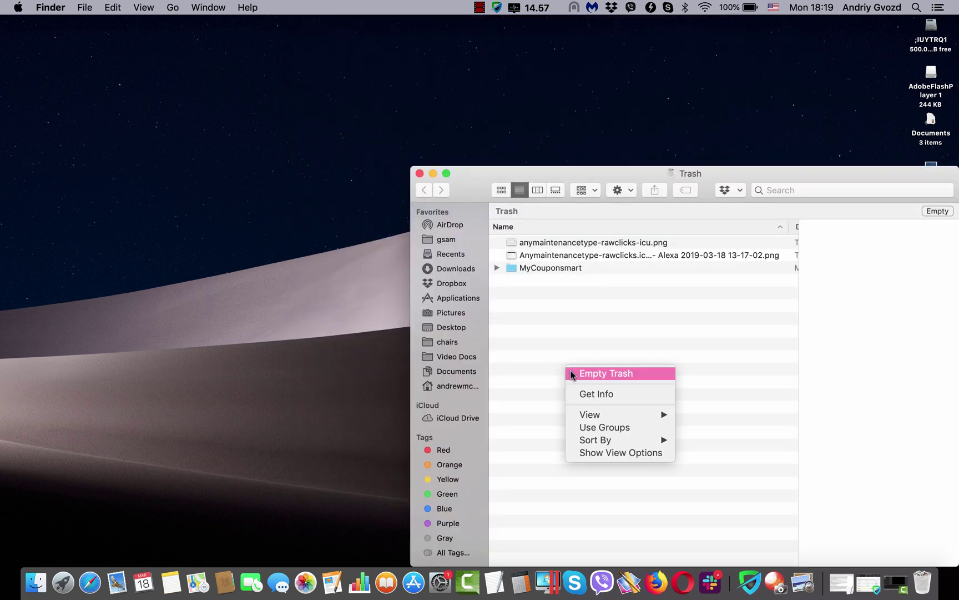
left_click(571, 373)
left_click(575, 215)
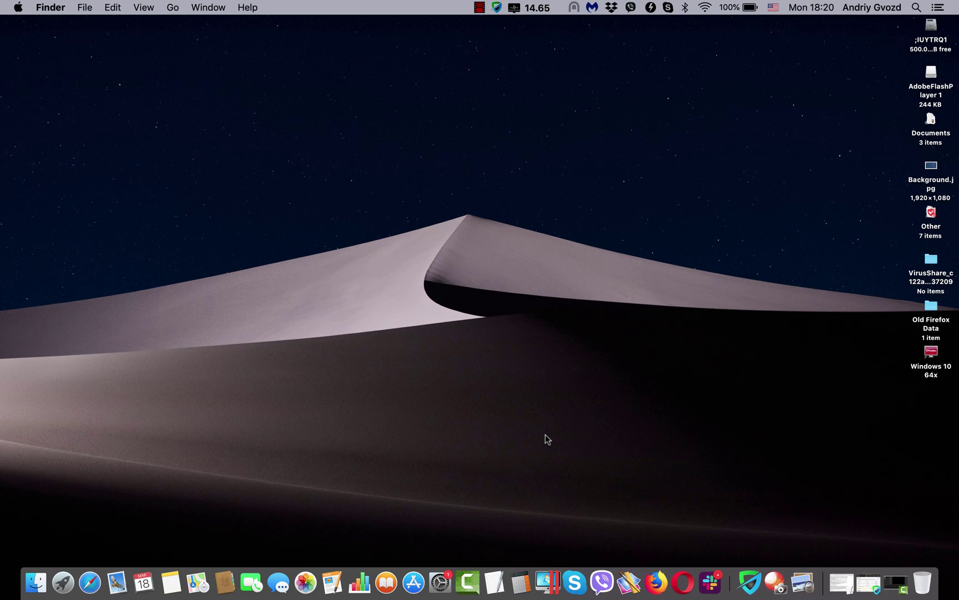
Step: Load combocleaner.com in Chrome by accepting the address bar autocomplete
left_click(62, 582)
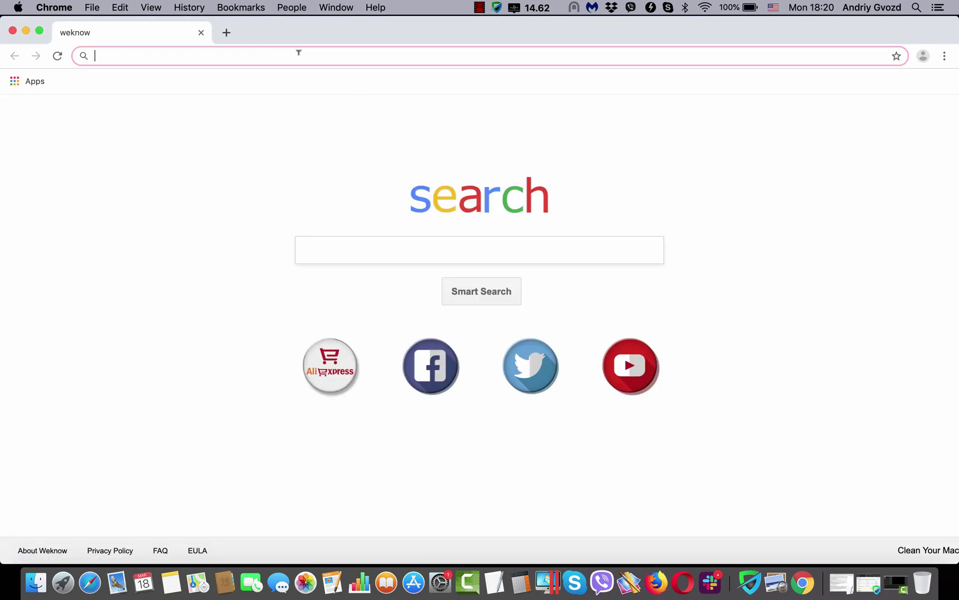
type("combocleaner.com")
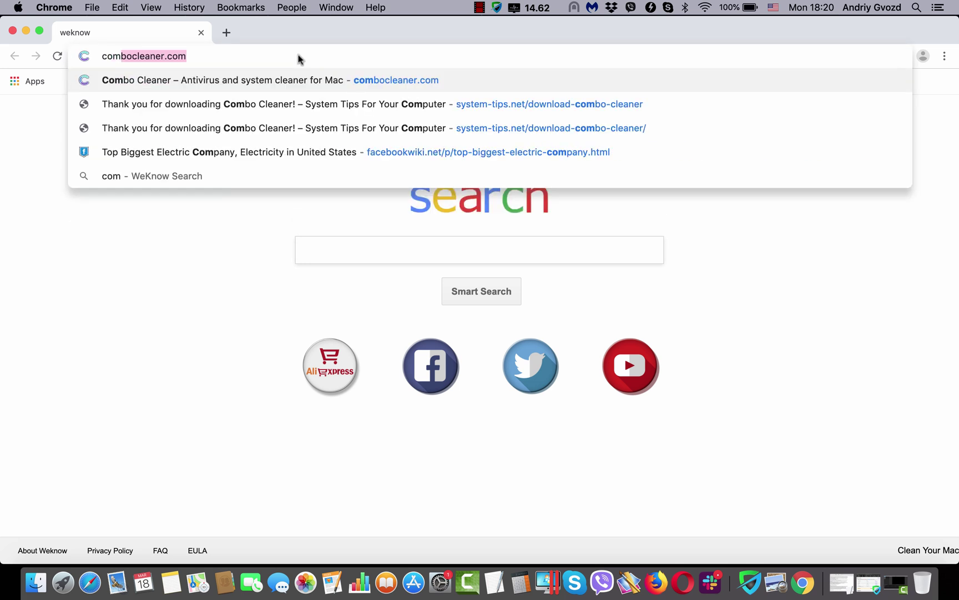
key("Right")
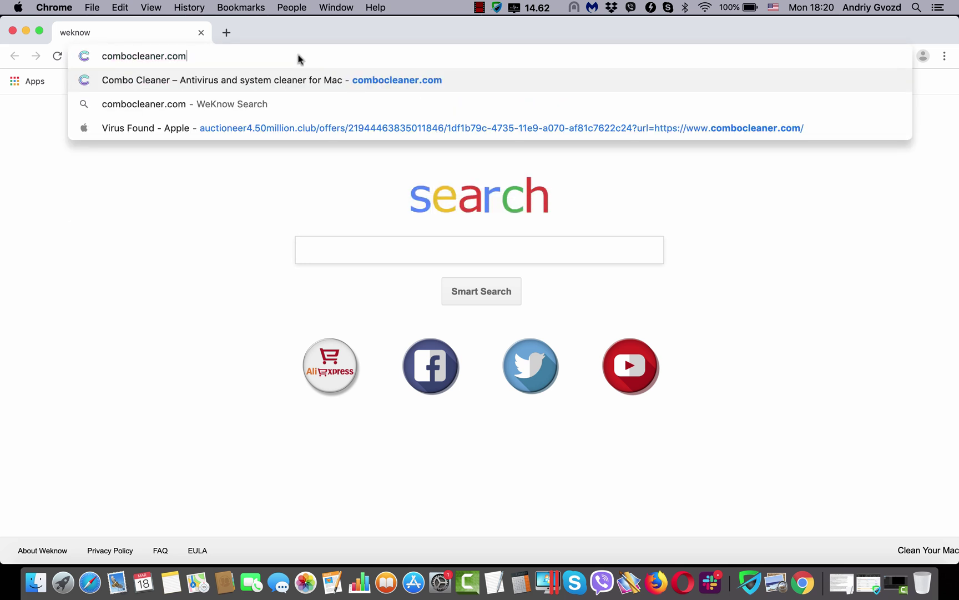
key("Return")
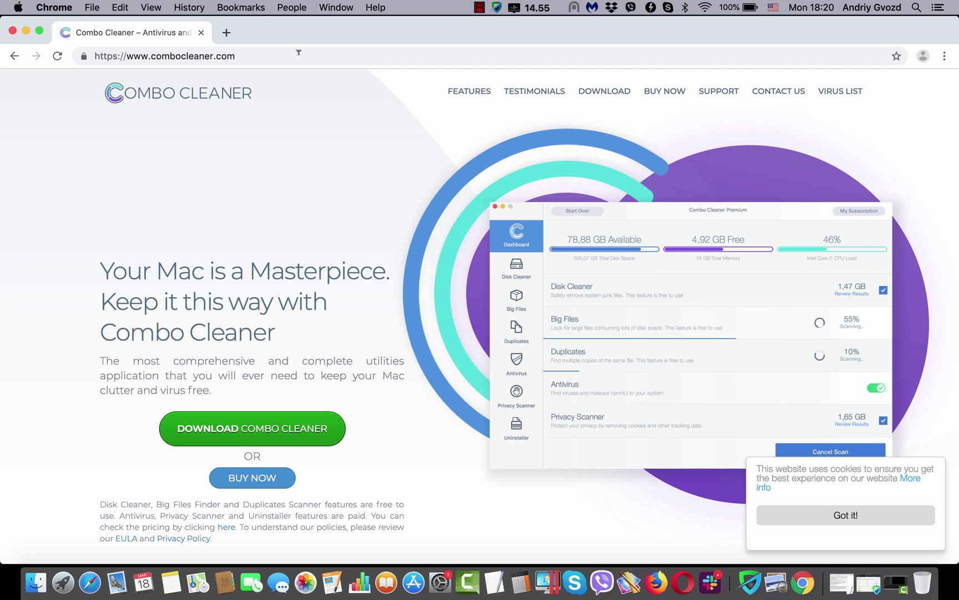
Step: Download and open the Combo Cleaner .dmg, try dragging the app to Applications, then close it
left_click(273, 438)
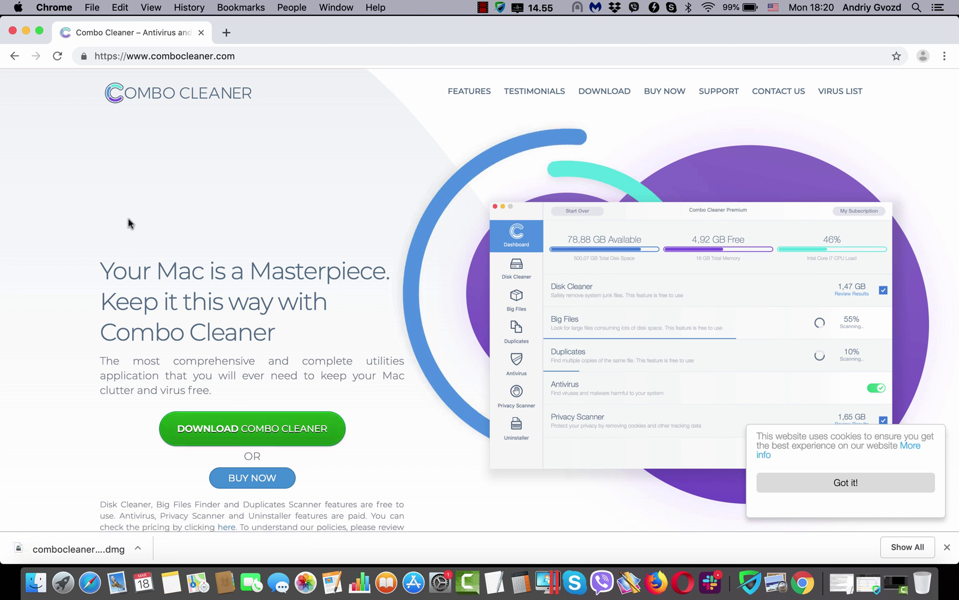
left_click(89, 540)
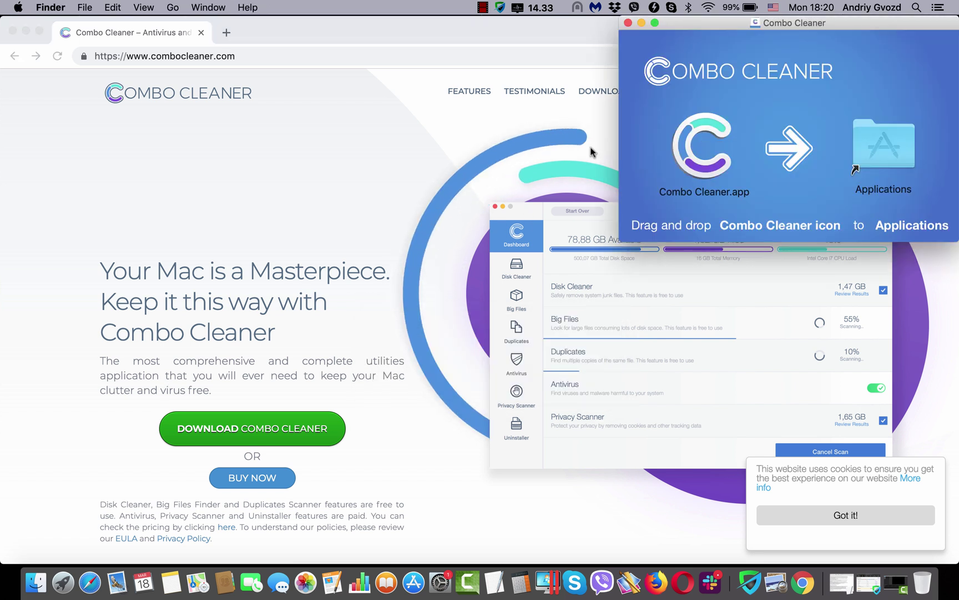
left_click(695, 132)
left_click_drag(695, 132, 669, 105)
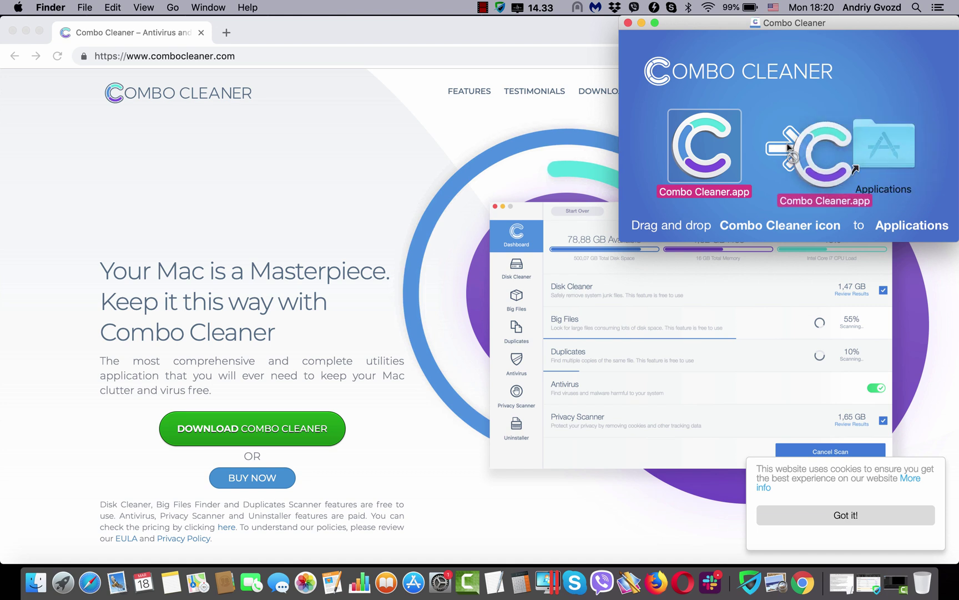
left_click(628, 22)
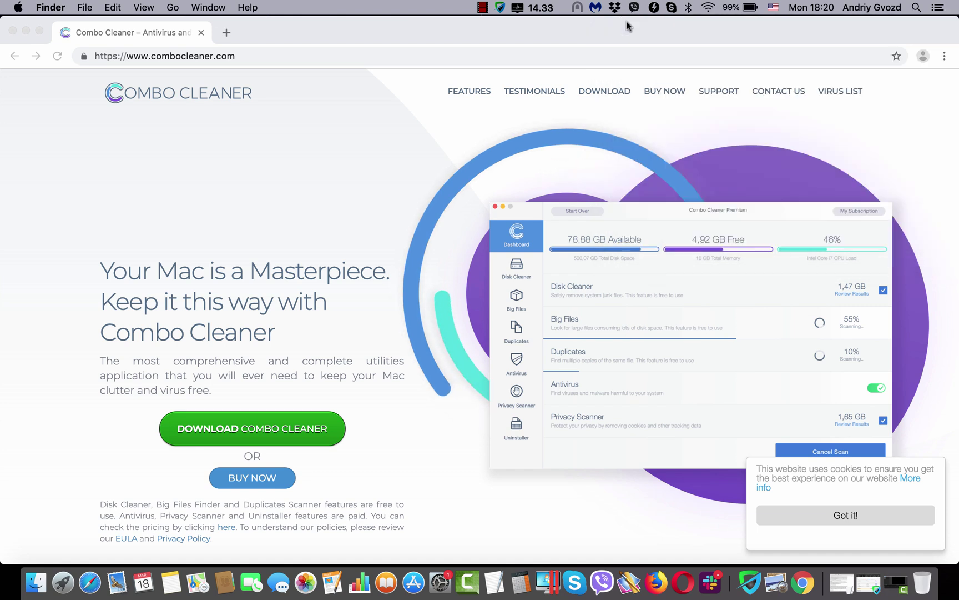
left_click(63, 582)
Step: Launch Combo Cleaner from Launchpad and wait for all five dashboard modules to enable
left_click(719, 458)
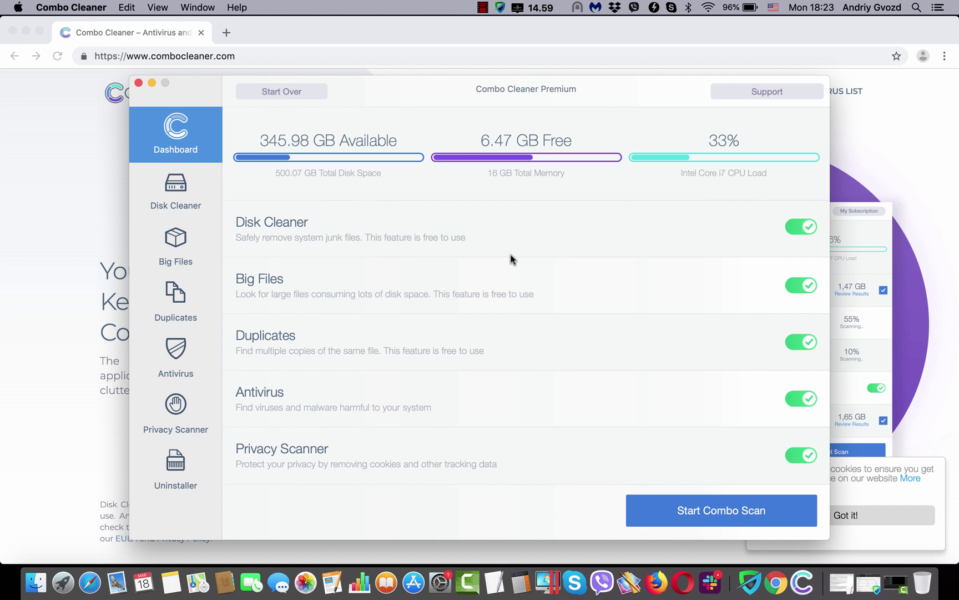
Step: Start a Combo Scan from the Combo Cleaner dashboard
left_click(709, 509)
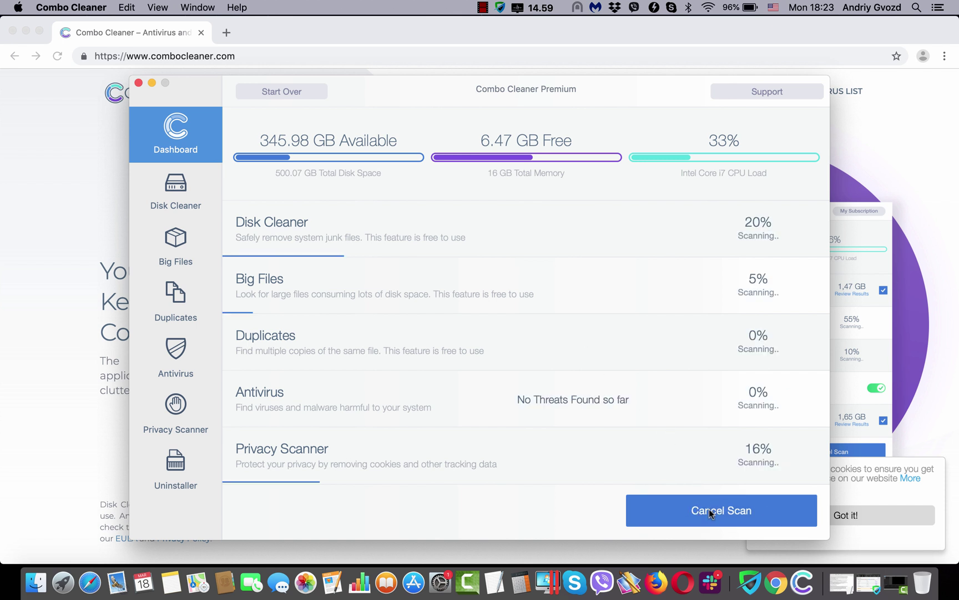